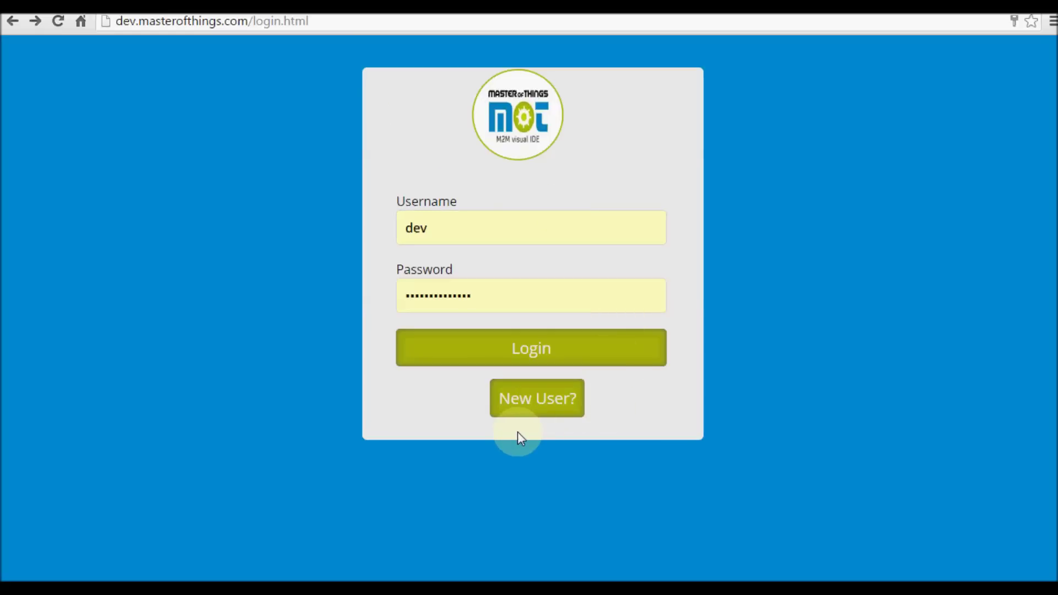
Step: Log in with the prefilled account credentials and create a new project named project1
left_click(484, 305)
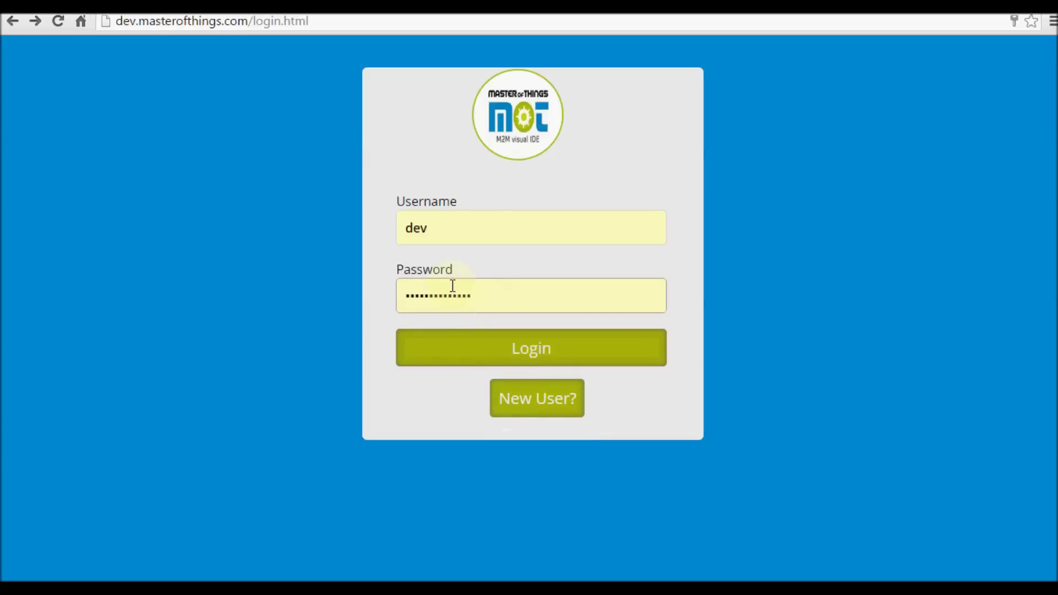
key("Return")
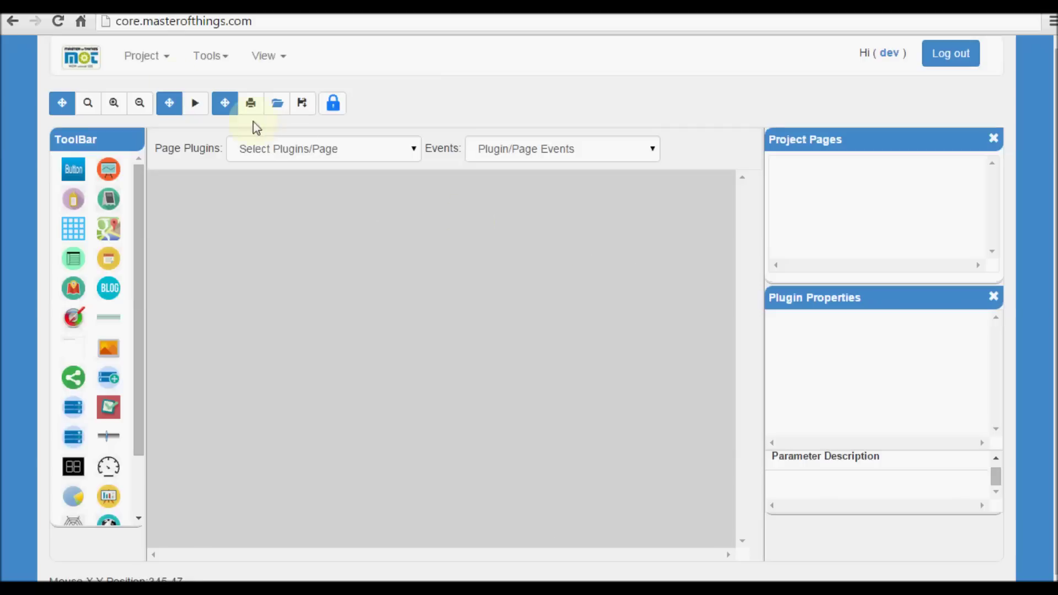
left_click(144, 57)
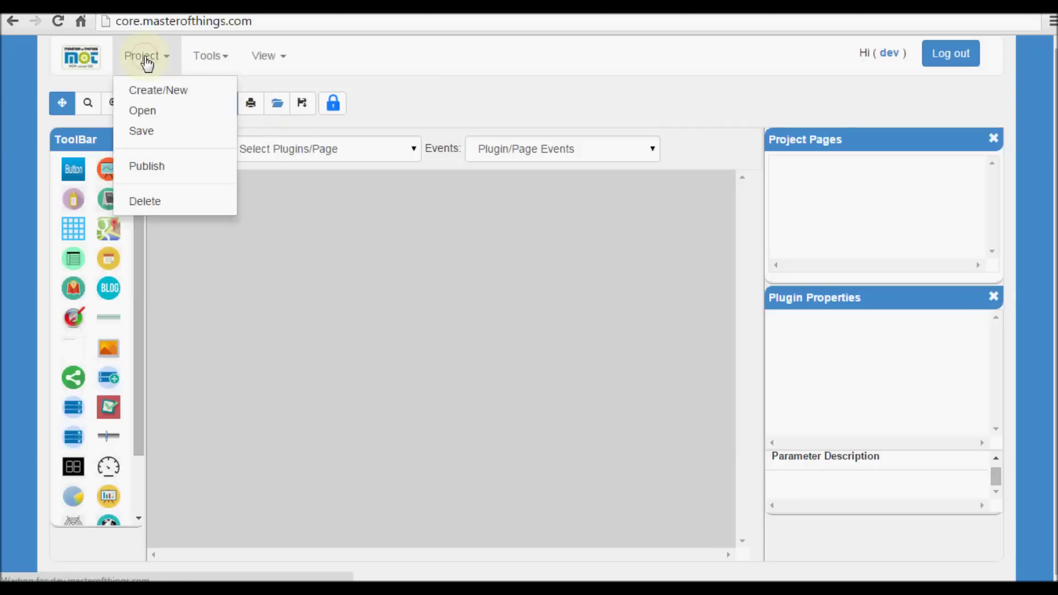
left_click(152, 89)
left_click(361, 71)
type("p")
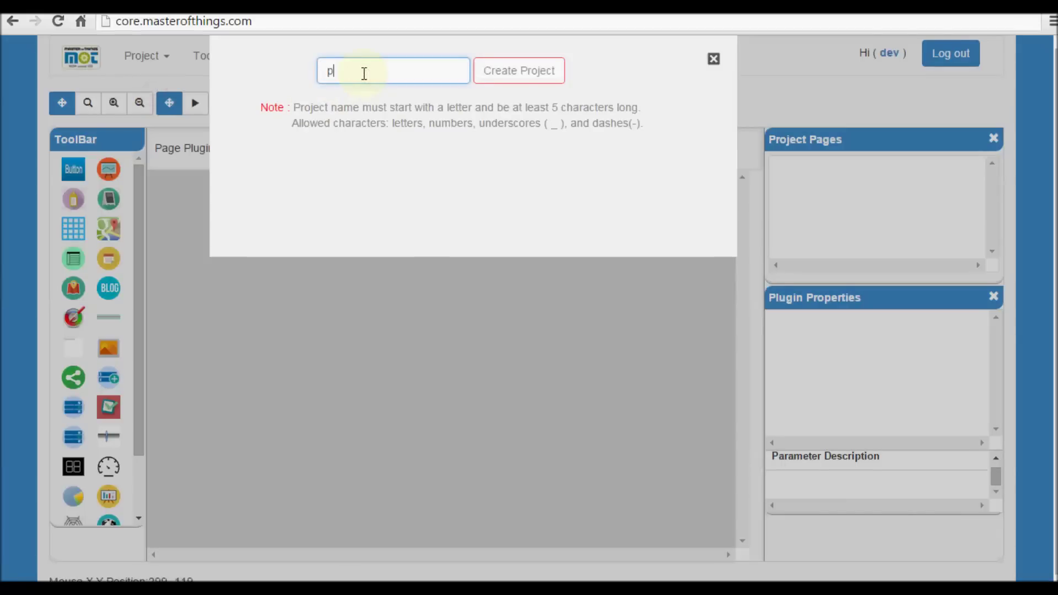
type("roject1")
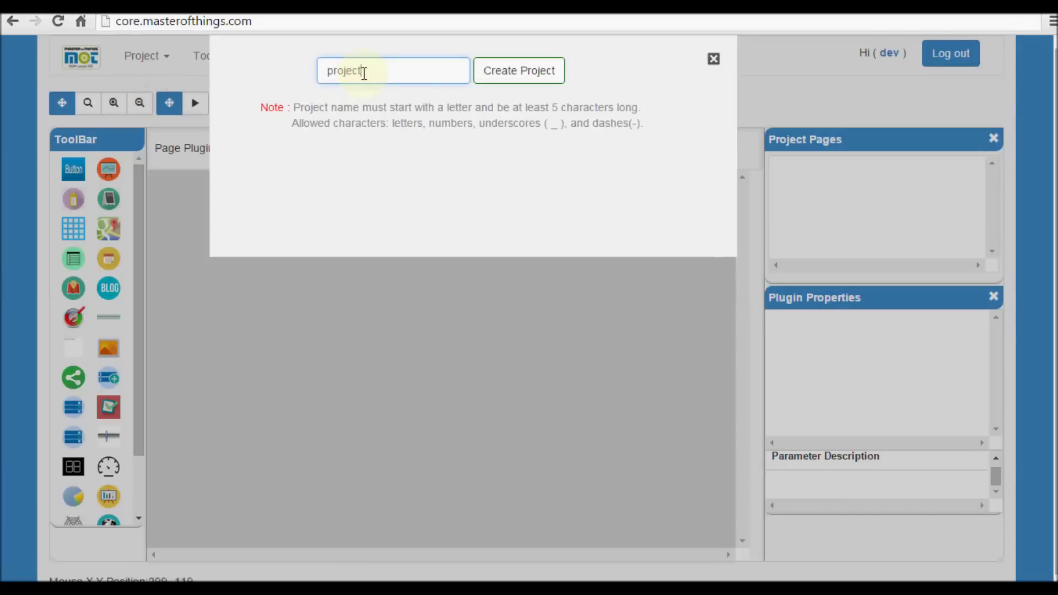
left_click(507, 70)
Step: Add a page named p1 to project1 and open it for editing
left_click(811, 167)
right_click(812, 168)
left_click(830, 180)
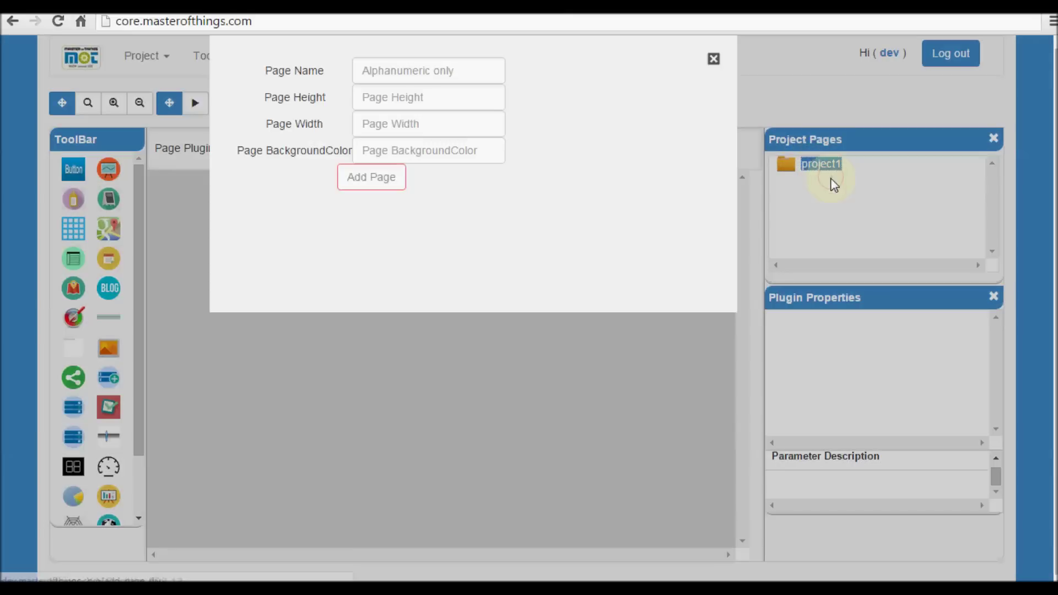
left_click(364, 68)
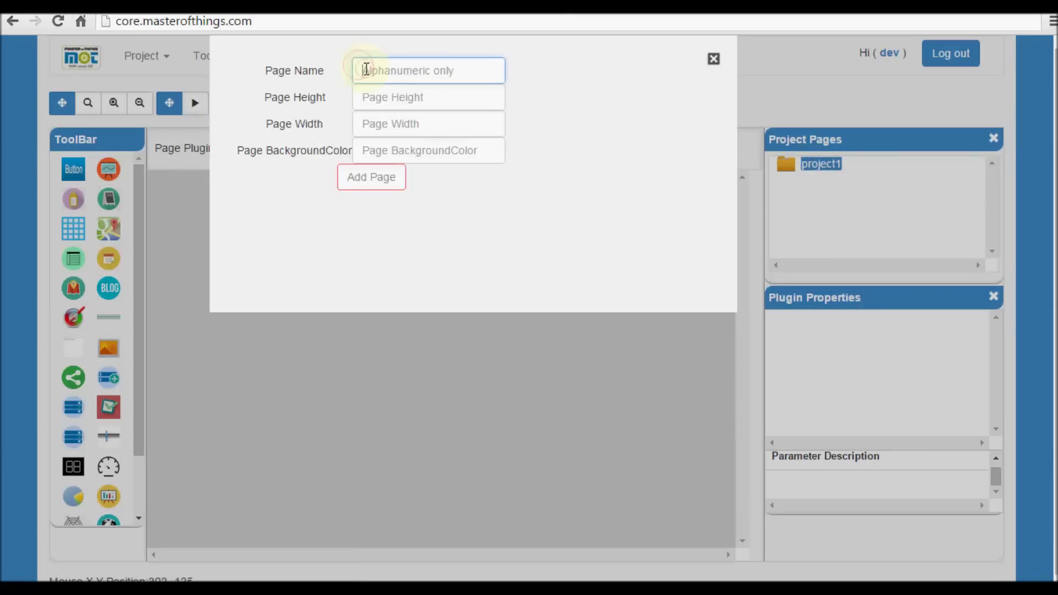
type("p1")
key("Return")
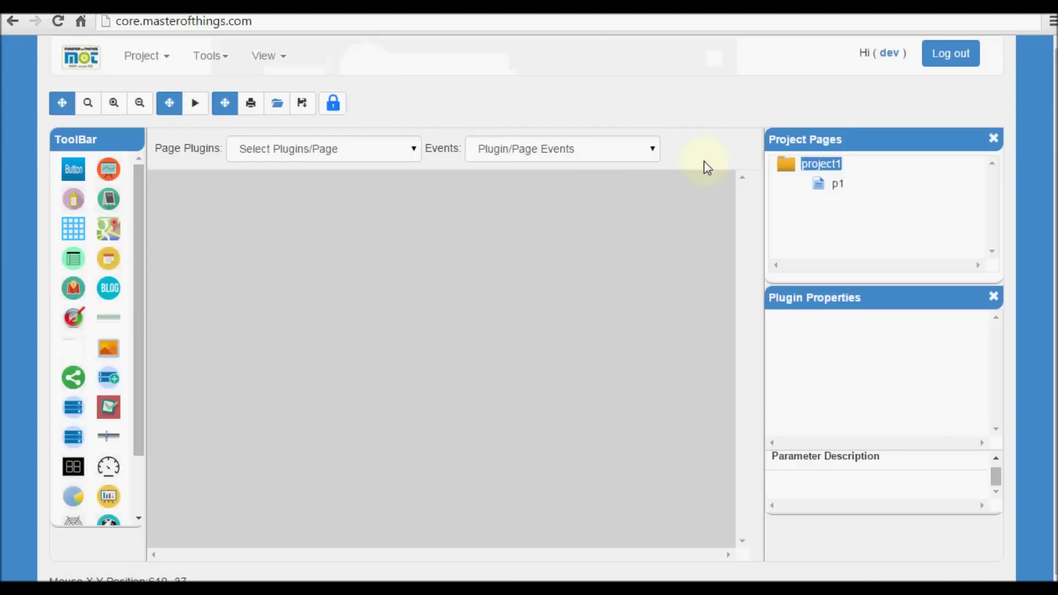
left_click(816, 183)
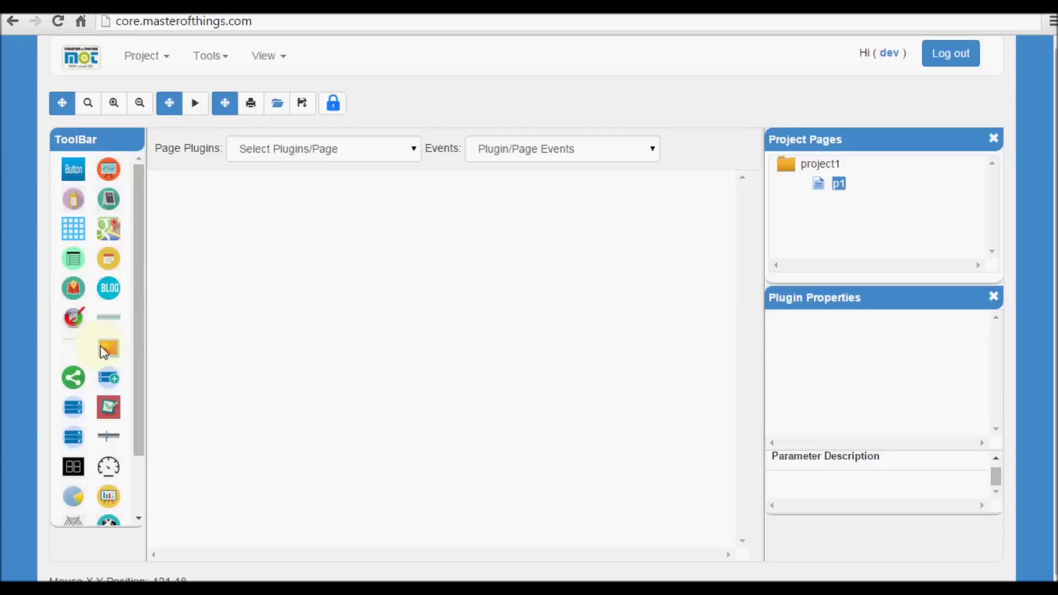
Step: Place a chart plugin near the upper part of page p1 and link it to the Weather sensor's temp reading
left_click_drag(108, 169, 265, 233)
left_click_drag(407, 321, 343, 265)
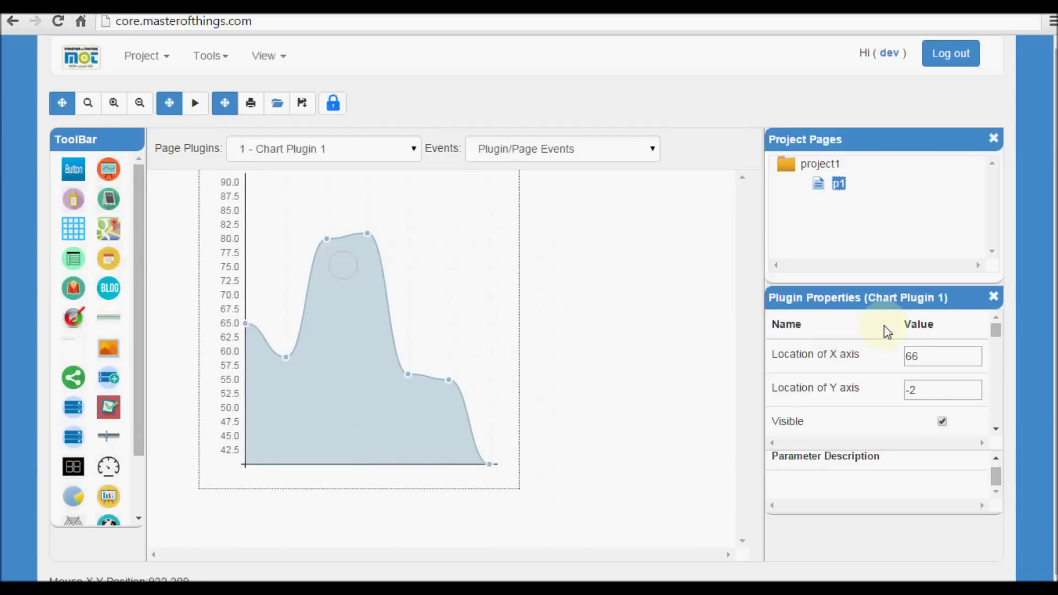
scroll(997, 339, "down", 1)
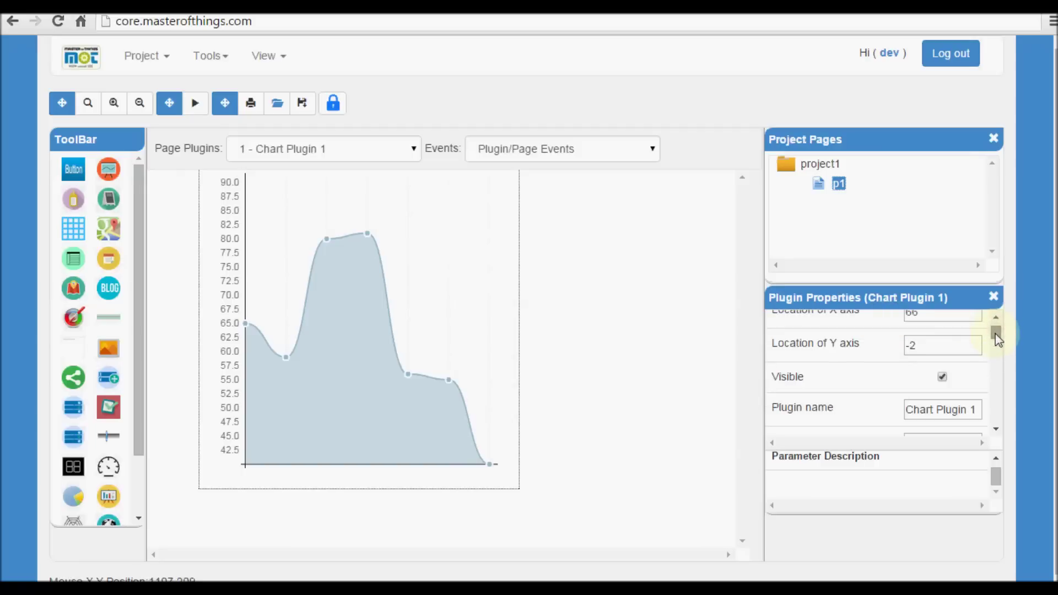
scroll(996, 337, "down", 3)
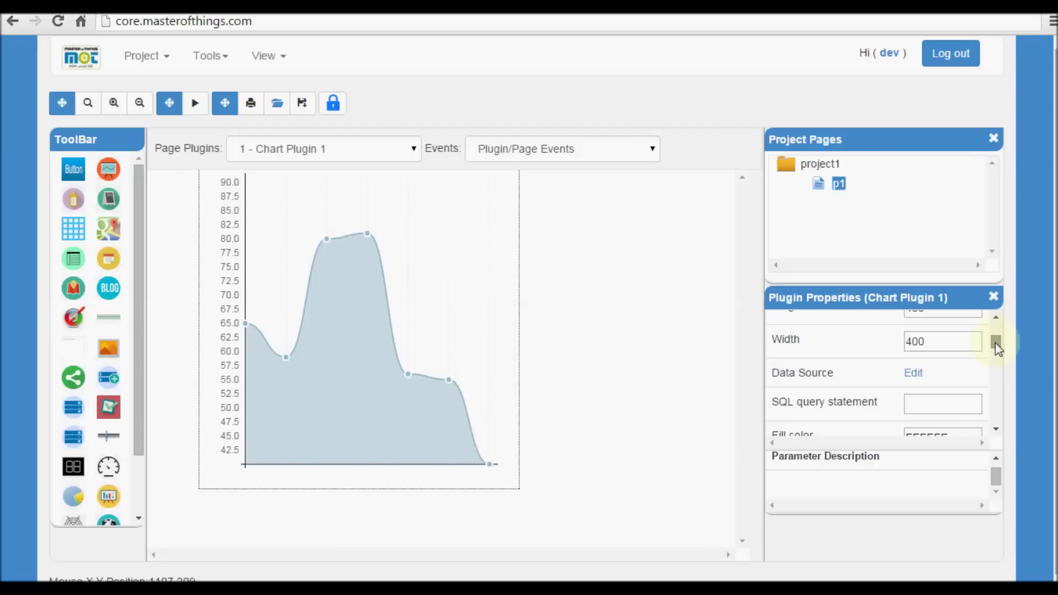
left_click(916, 375)
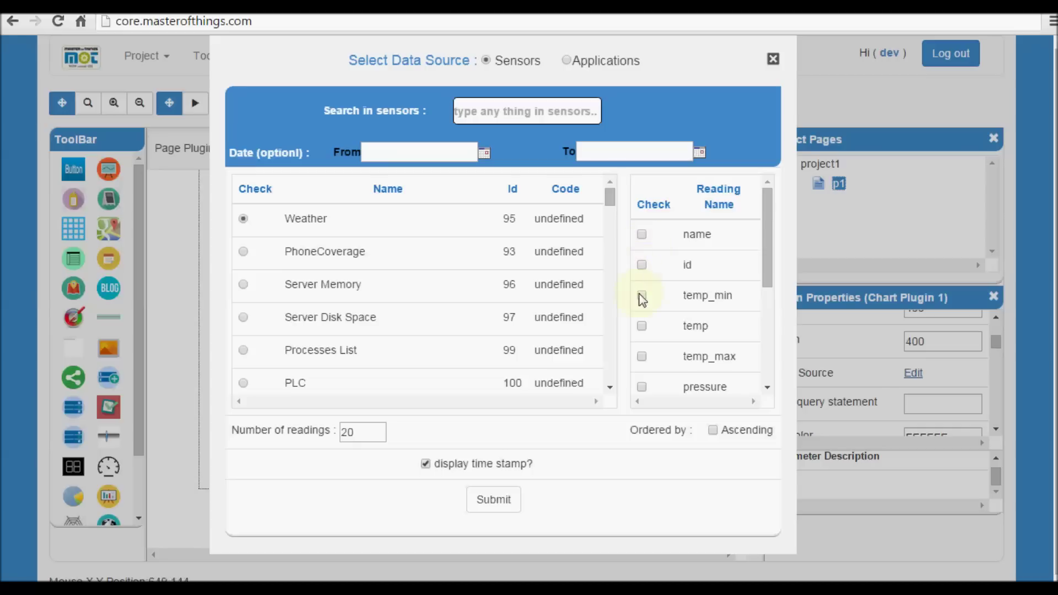
left_click(644, 327)
left_click(495, 506)
Step: Set the chart plugin's width to 600
left_click(936, 342)
left_click_drag(935, 342, 901, 342)
type("600")
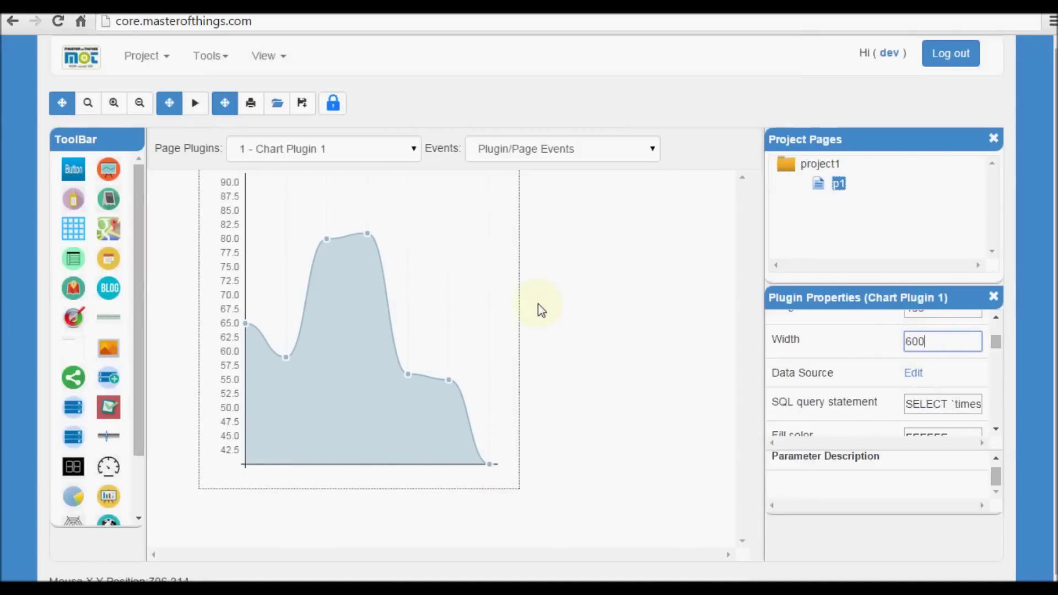
left_click(409, 265)
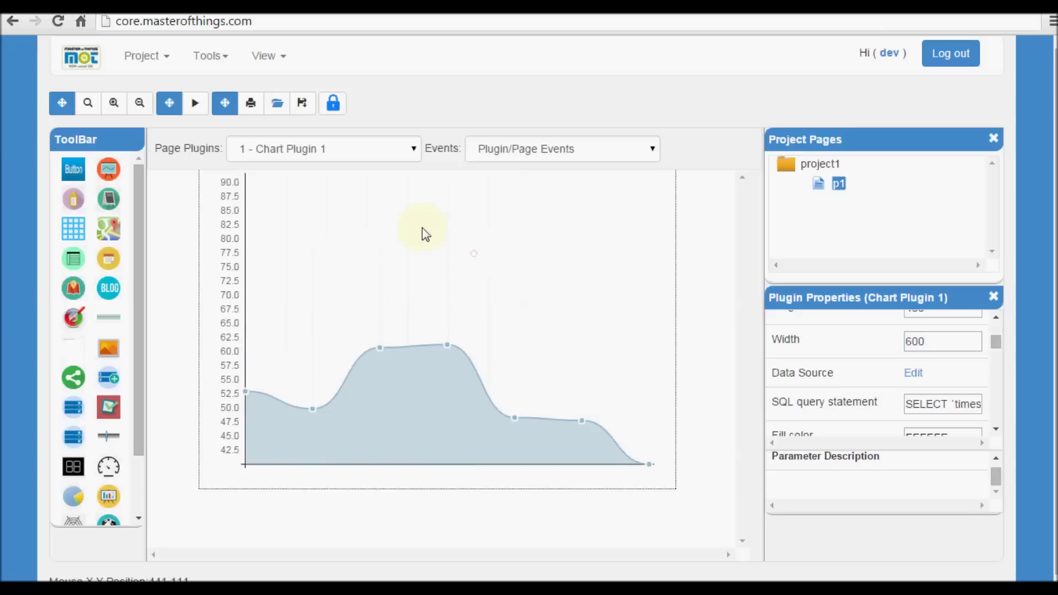
Step: Save the project, run it to preview the chart with live data, and close the preview
left_click(305, 111)
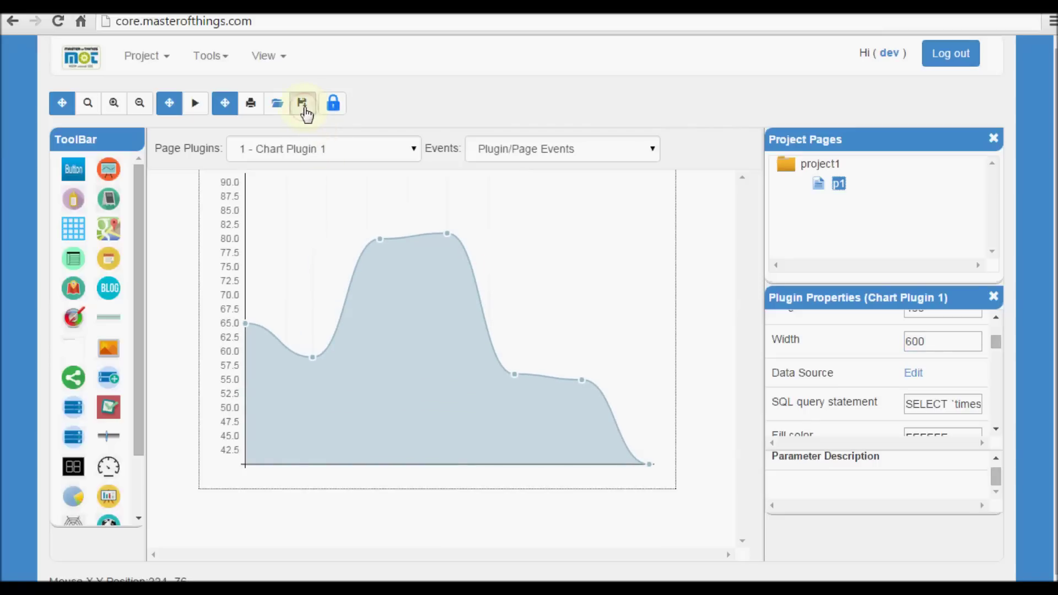
left_click(195, 105)
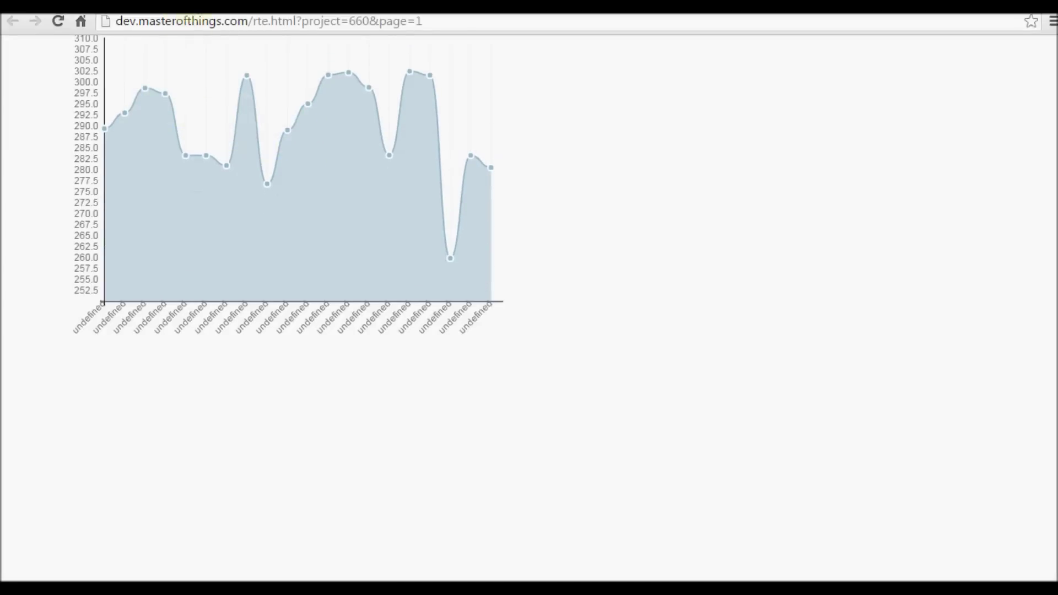
key("ctrl+w")
Step: Add a grid plugin below the chart, fed by the Weather sensor's name, temp_min, temp and temp_max readings
left_click_drag(73, 229, 301, 514)
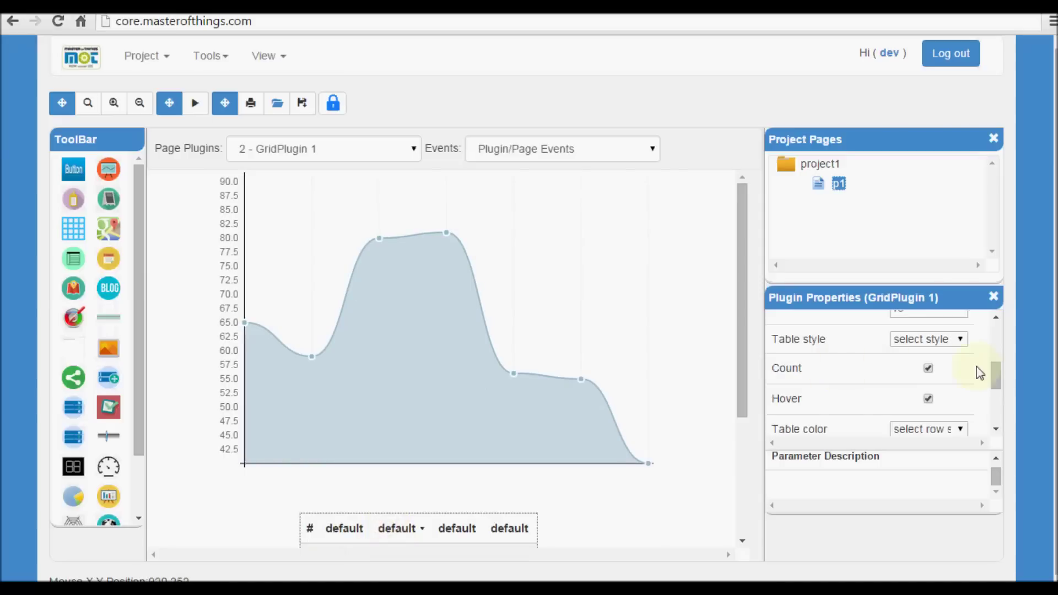
left_click_drag(997, 373, 997, 390)
left_click(900, 383)
left_click(243, 219)
left_click(642, 236)
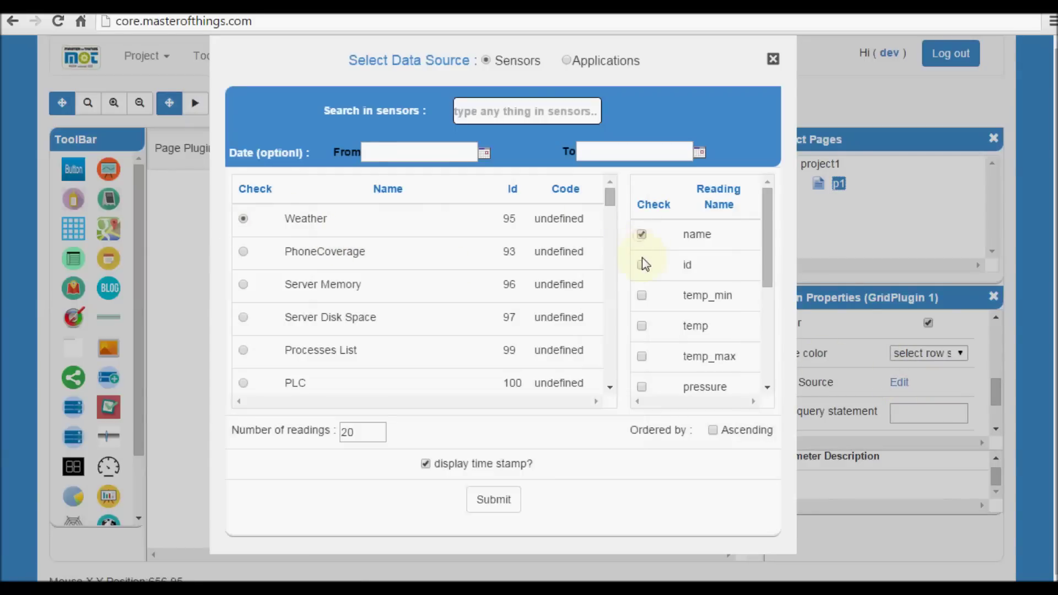
left_click(643, 296)
left_click(642, 326)
left_click(643, 357)
left_click(494, 500)
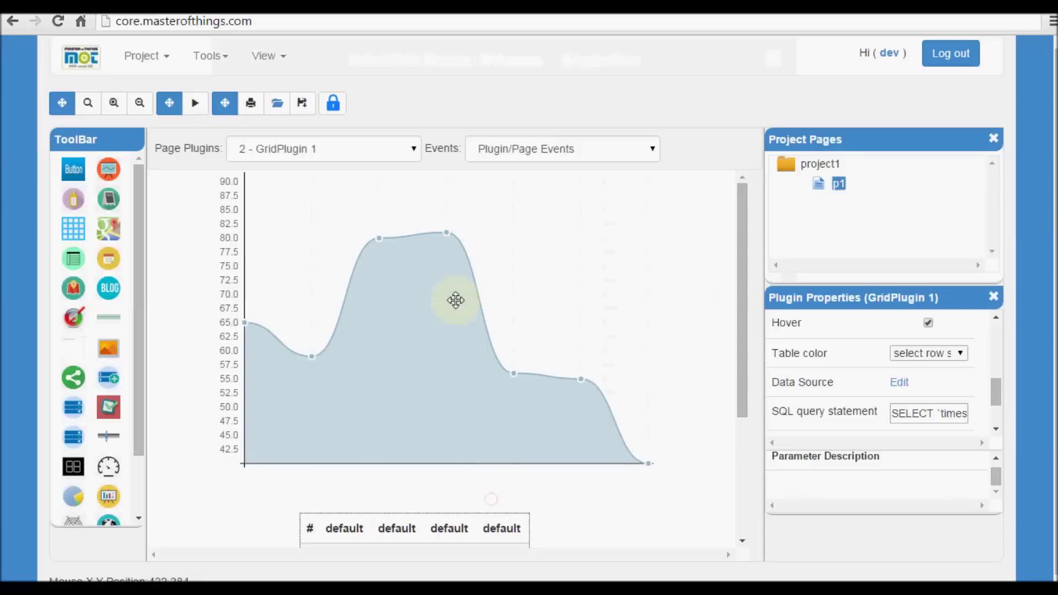
Step: Save the project and run it to preview the chart together with the grid
left_click(302, 104)
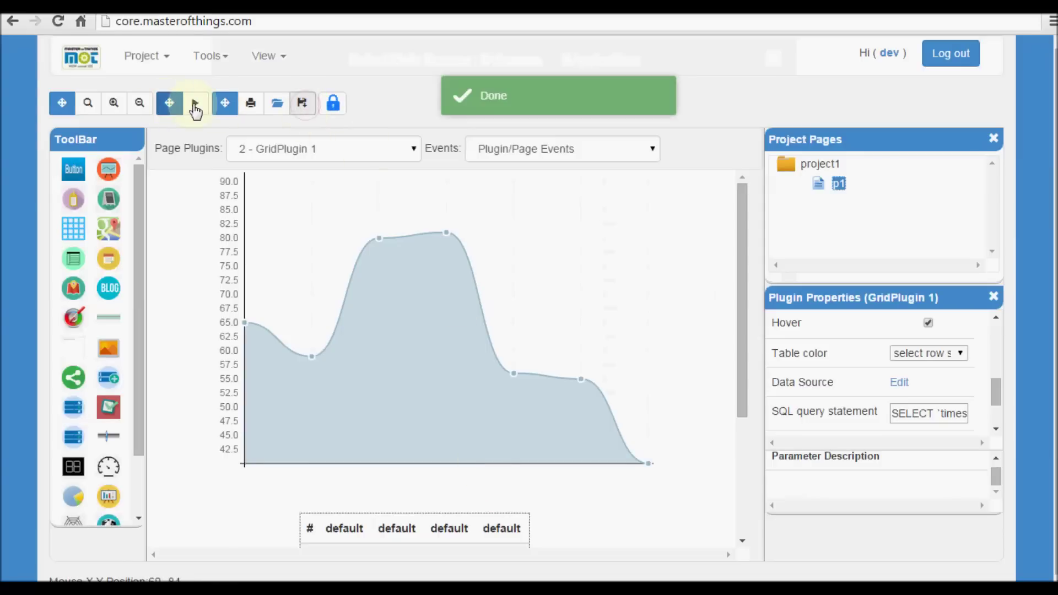
left_click(193, 108)
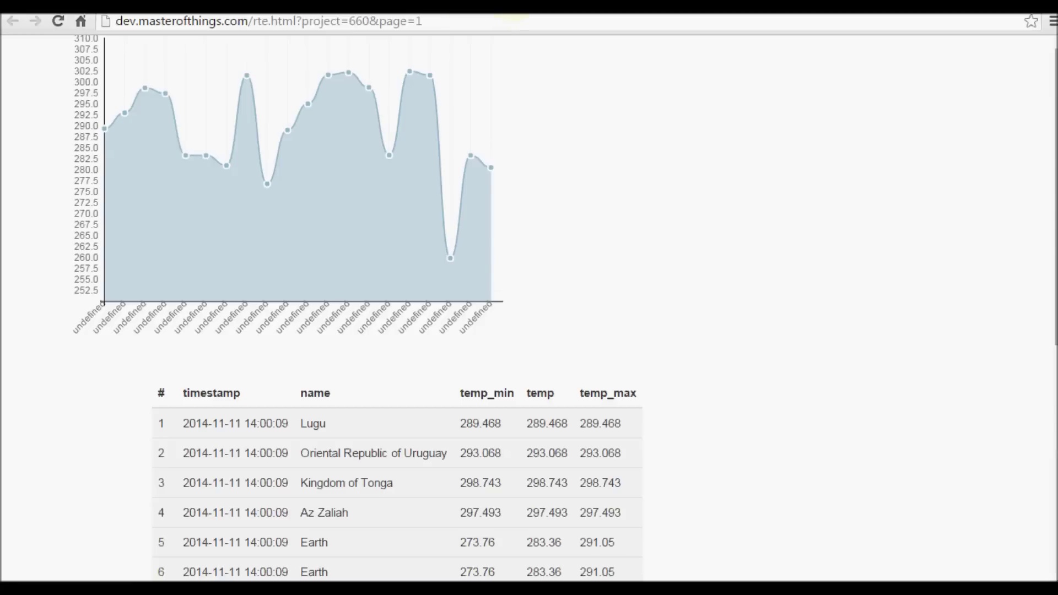
Step: Switch to the management site and view its user, group, sensor, application and project management pages
left_click(513, 9)
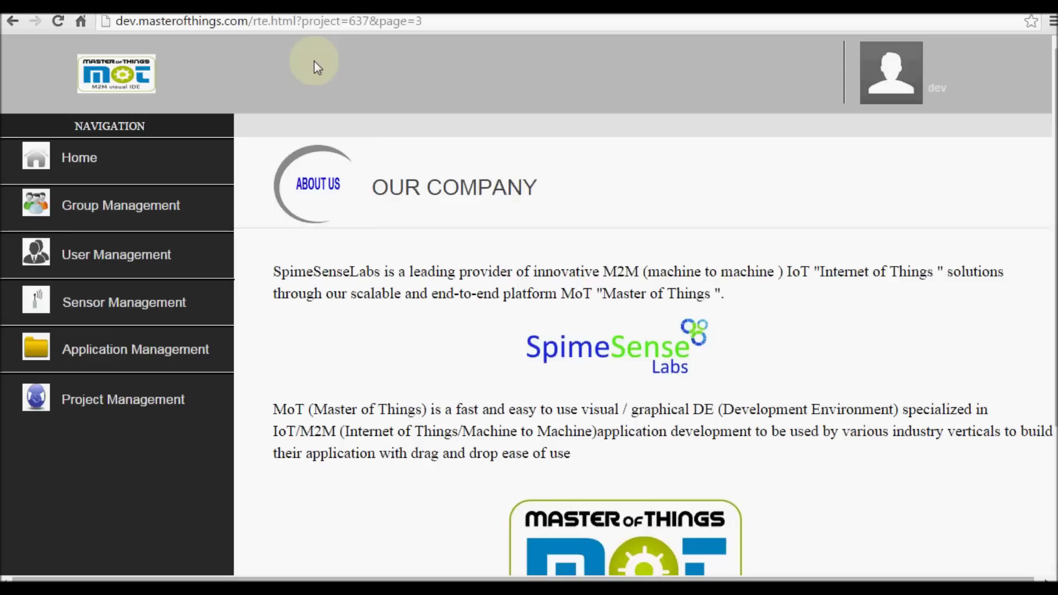
left_click(98, 264)
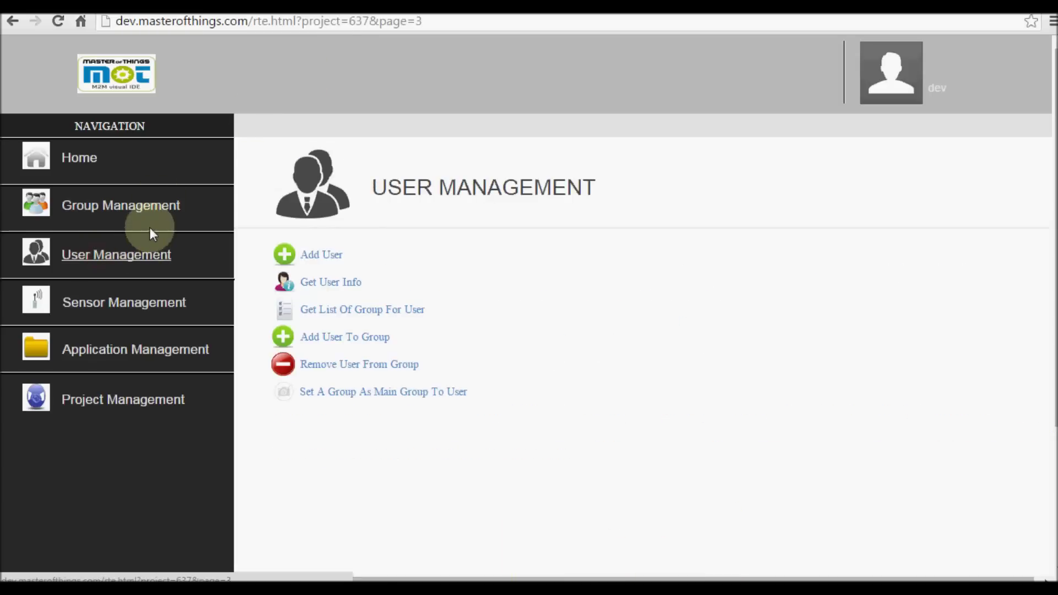
left_click(133, 215)
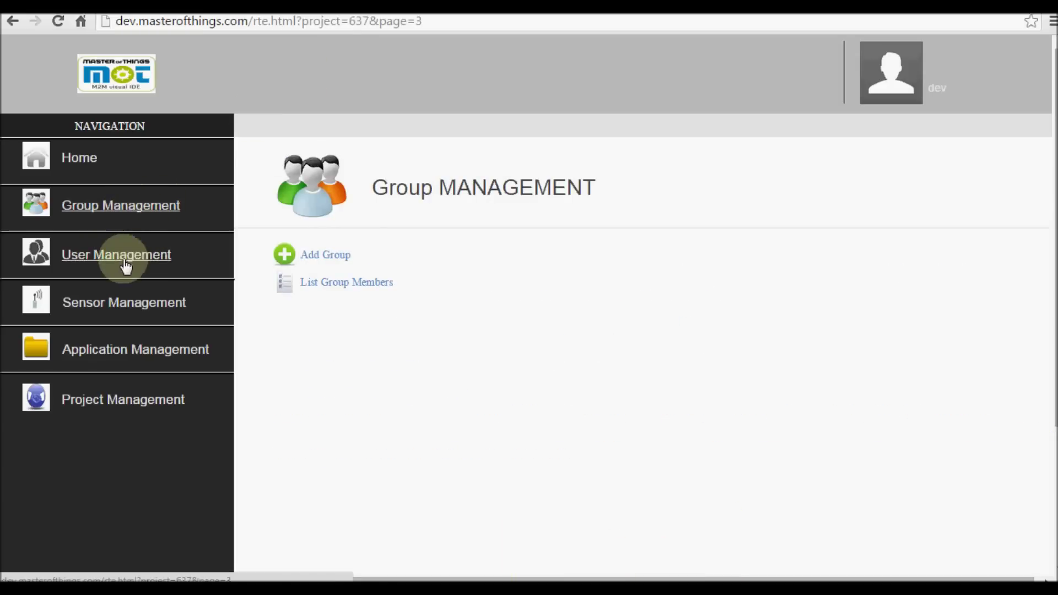
left_click(127, 306)
left_click(125, 357)
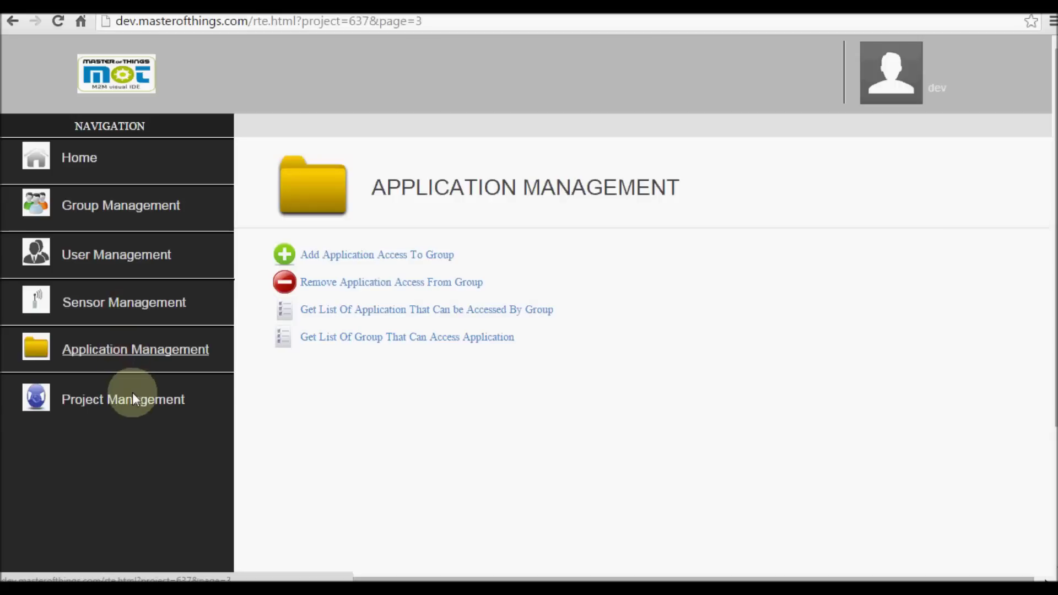
left_click(132, 406)
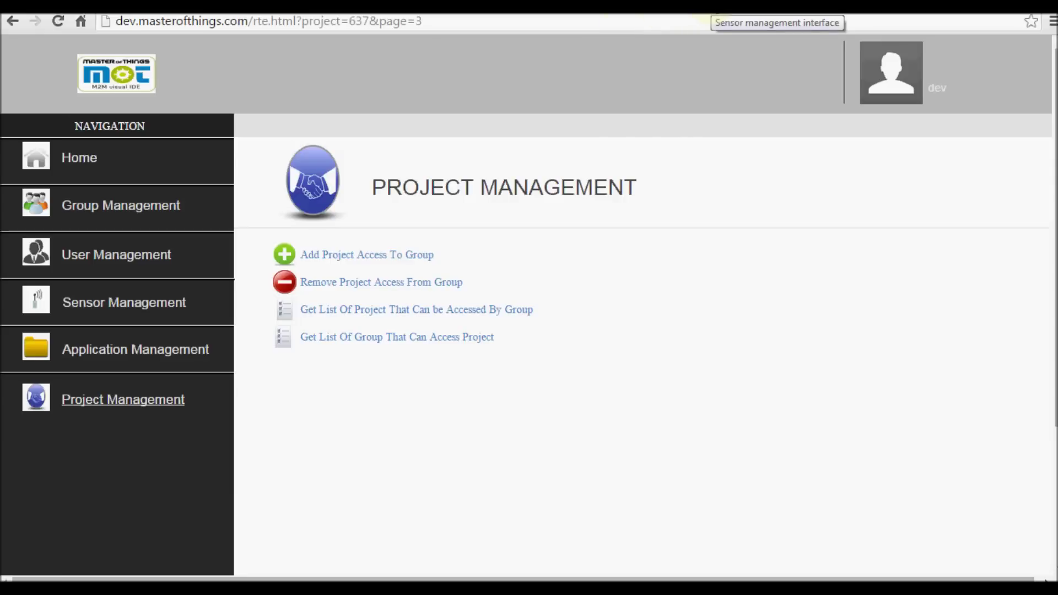
Step: In the Sensor Management Interface, add a reading named new1 to the sensor being updated and proceed to step2
left_click(716, 8)
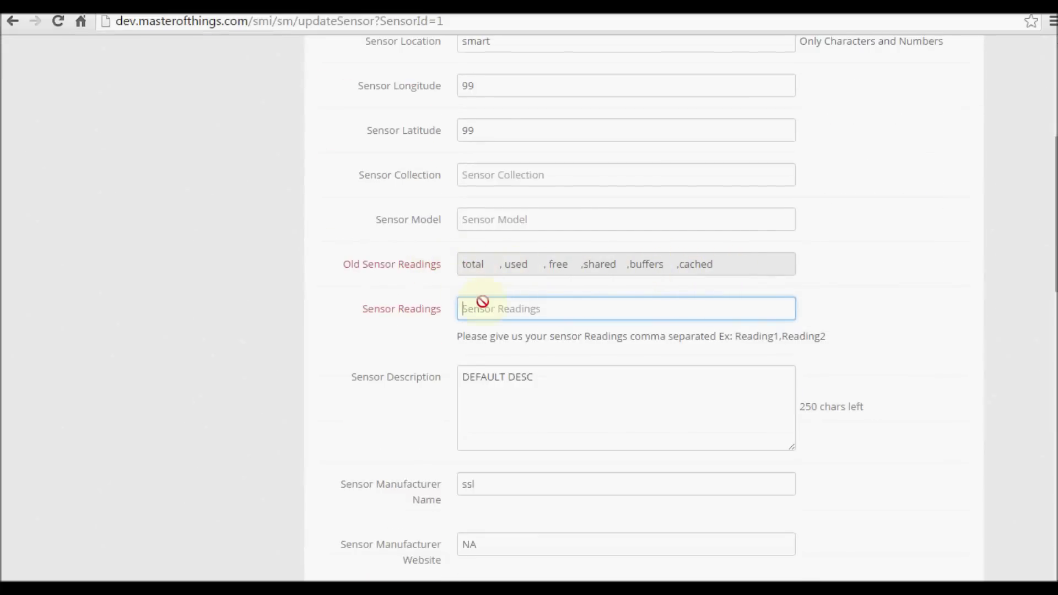
type("new1")
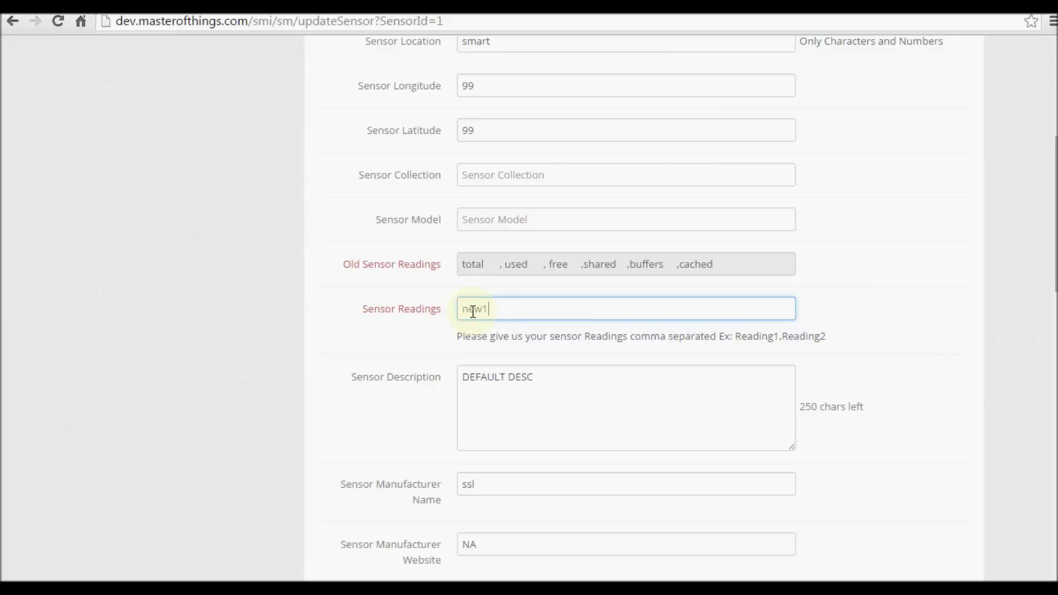
scroll(484, 309, "down", 15)
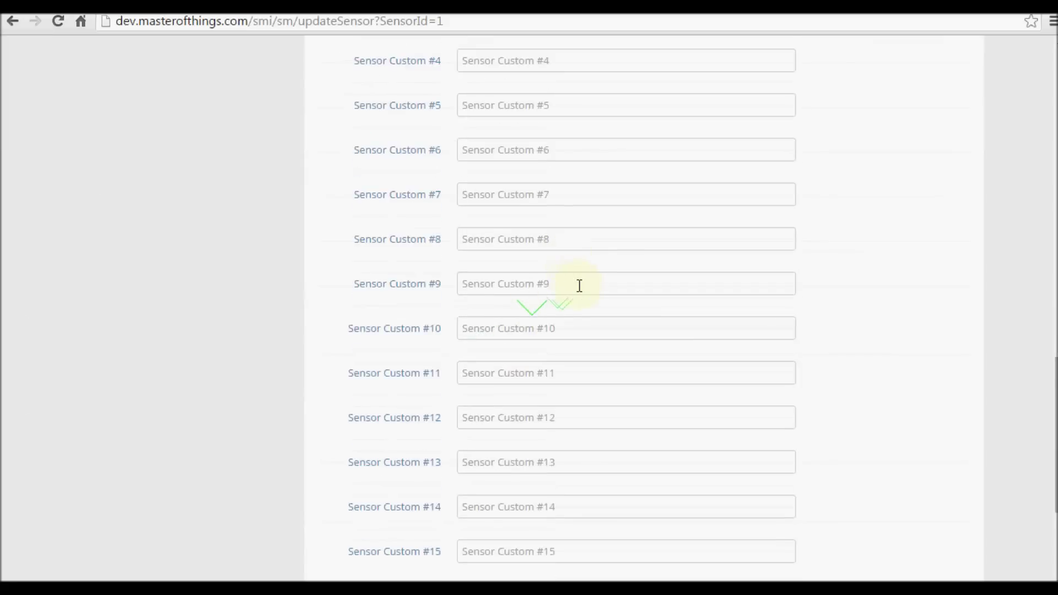
scroll(668, 337, "down", 3)
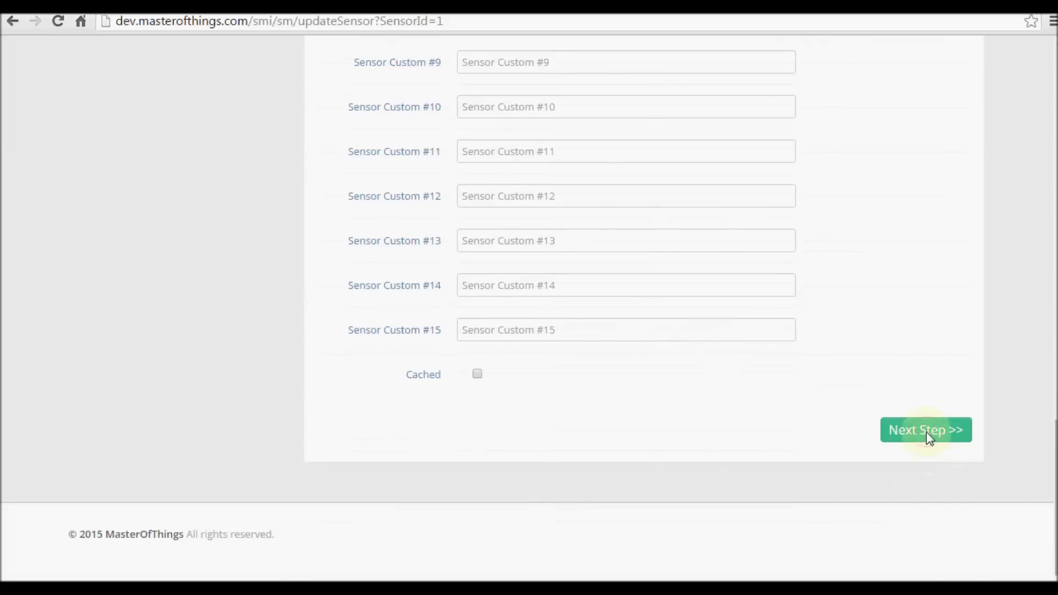
left_click(928, 431)
Step: Check the available data types for the new1 reading, keep NUMBER, and proceed to step3
left_click(576, 264)
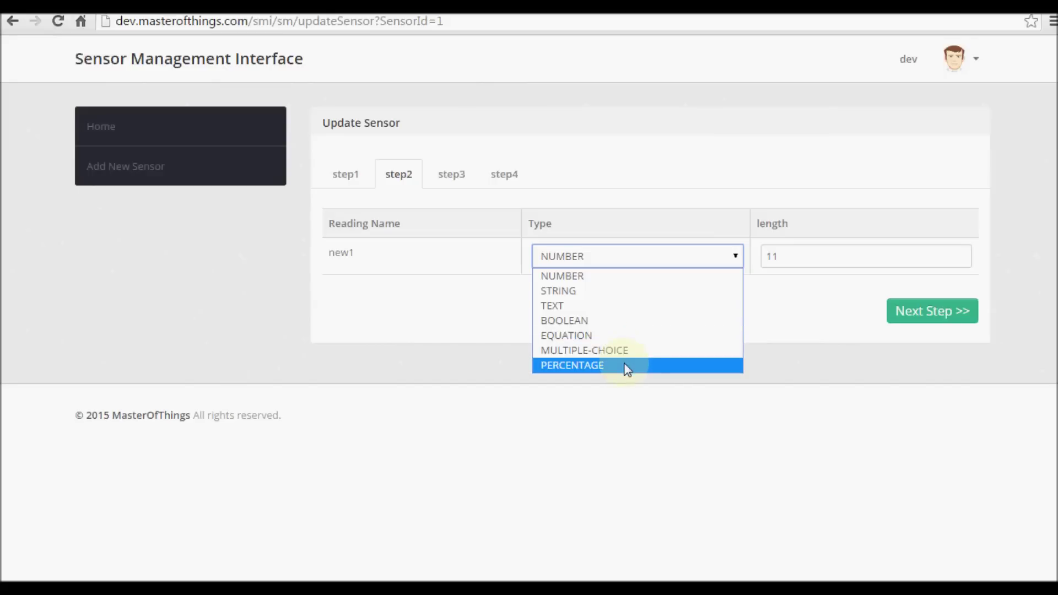
left_click(633, 265)
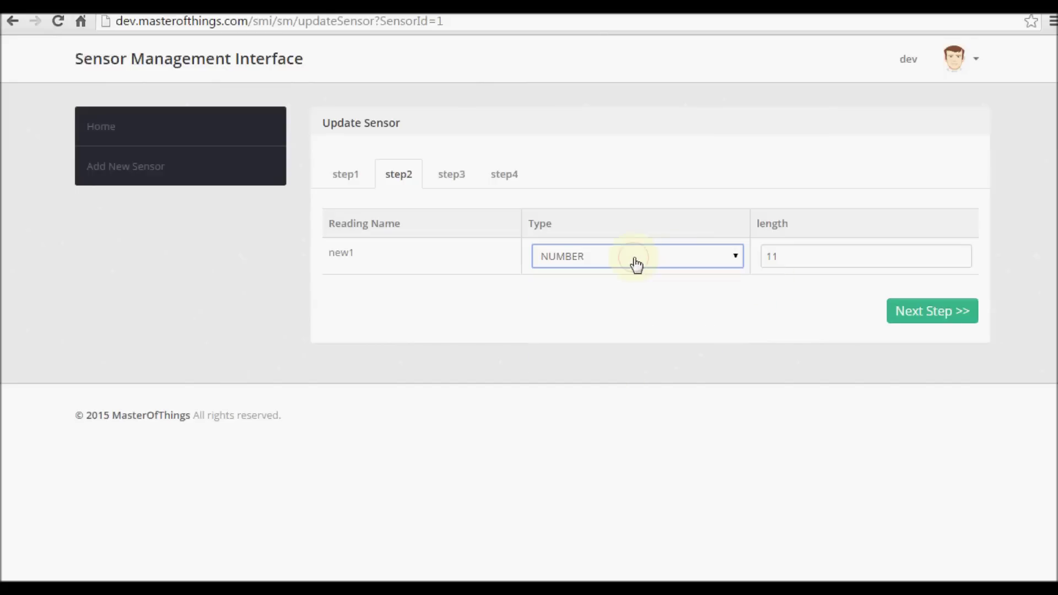
left_click(935, 319)
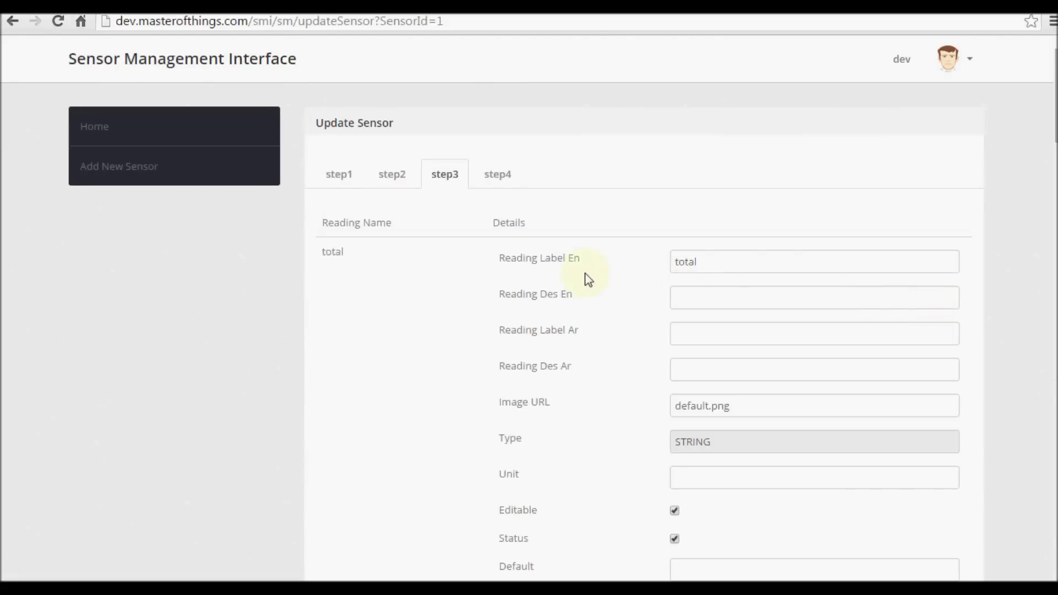
Step: Review the step3 detail fields of the new1 reading, leave them blank, and proceed to step4
scroll(670, 302, "down", 5)
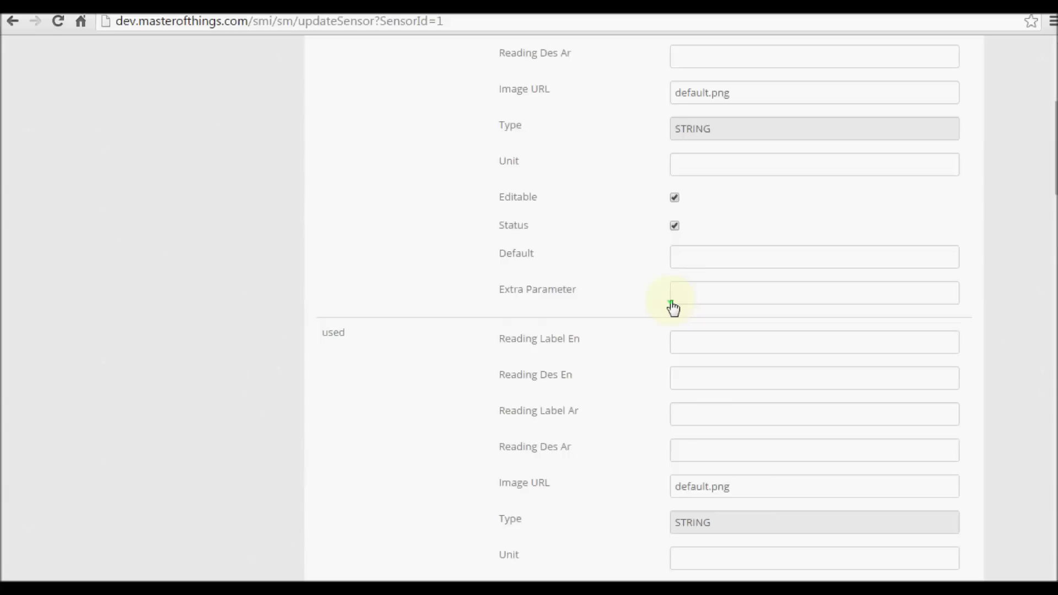
scroll(671, 300, "down", 10)
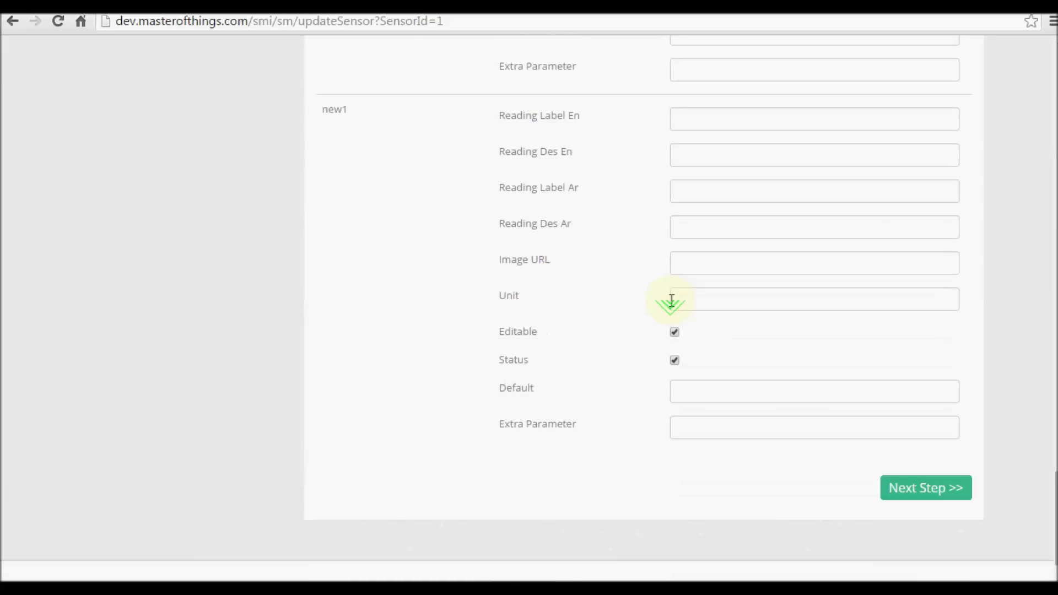
scroll(671, 300, "up", 3)
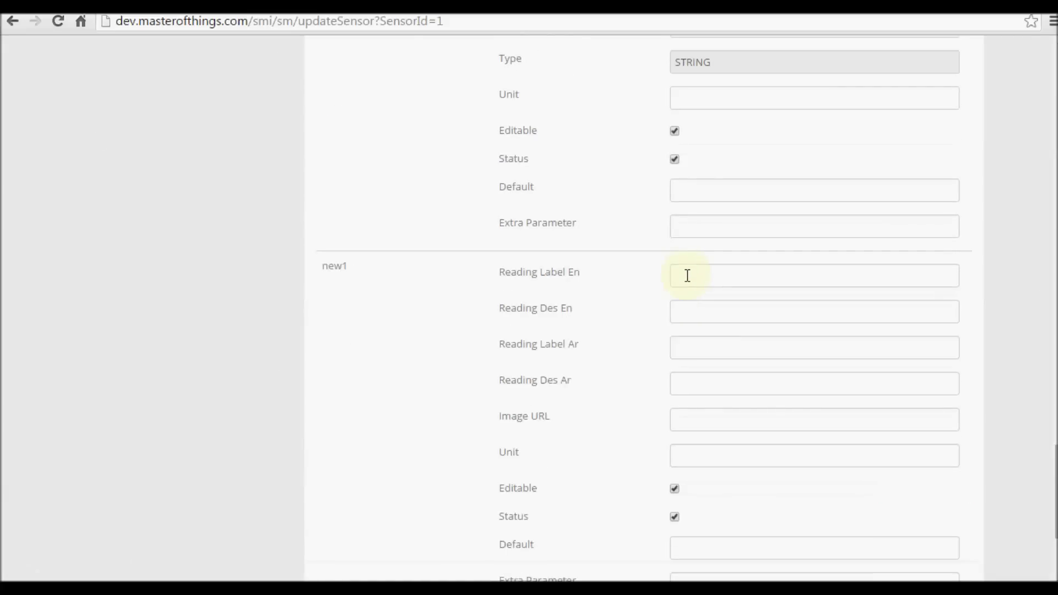
double_click(328, 267)
left_click(678, 276)
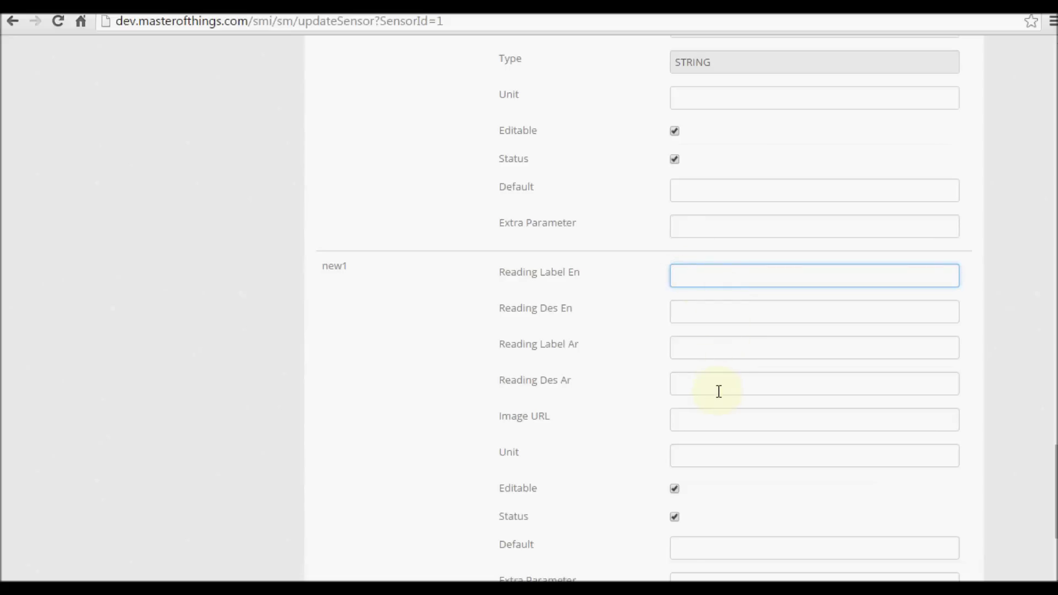
scroll(733, 381, "down", 4)
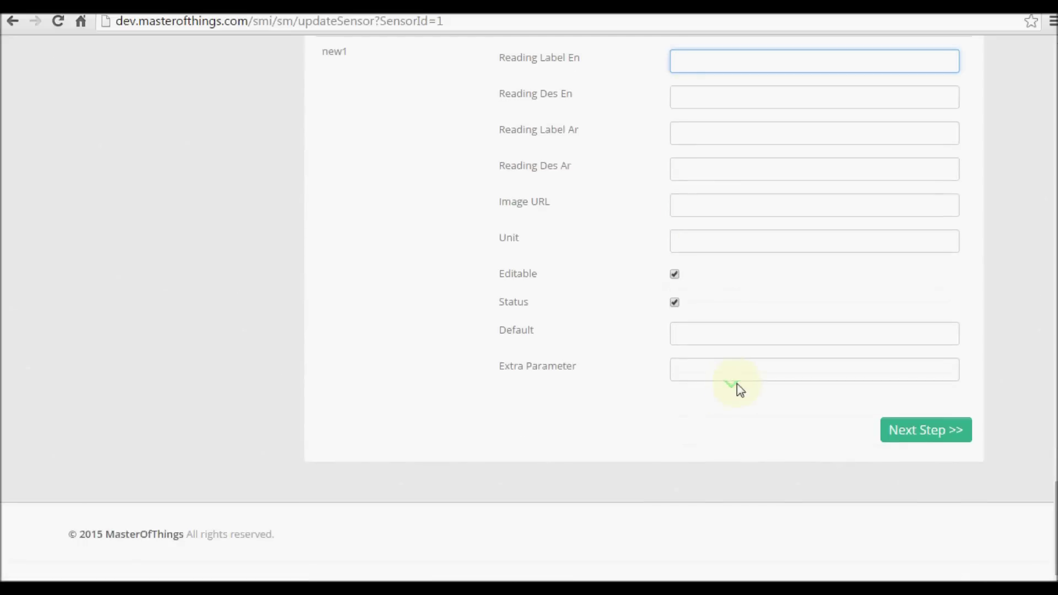
left_click(913, 431)
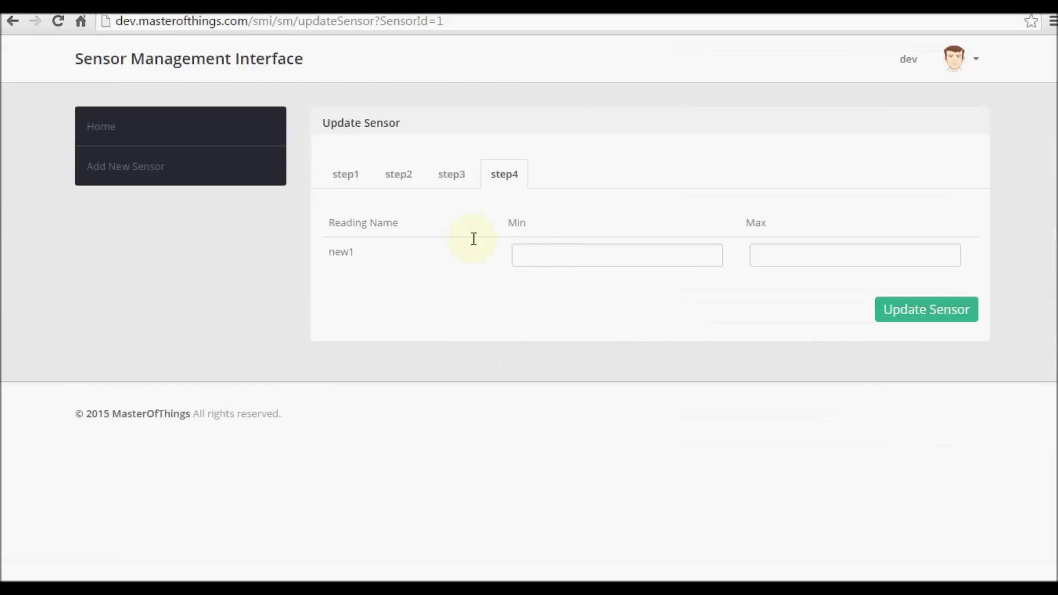
Step: Check the Min and Max limit fields of the new1 reading in step4
left_click(539, 258)
left_click(764, 256)
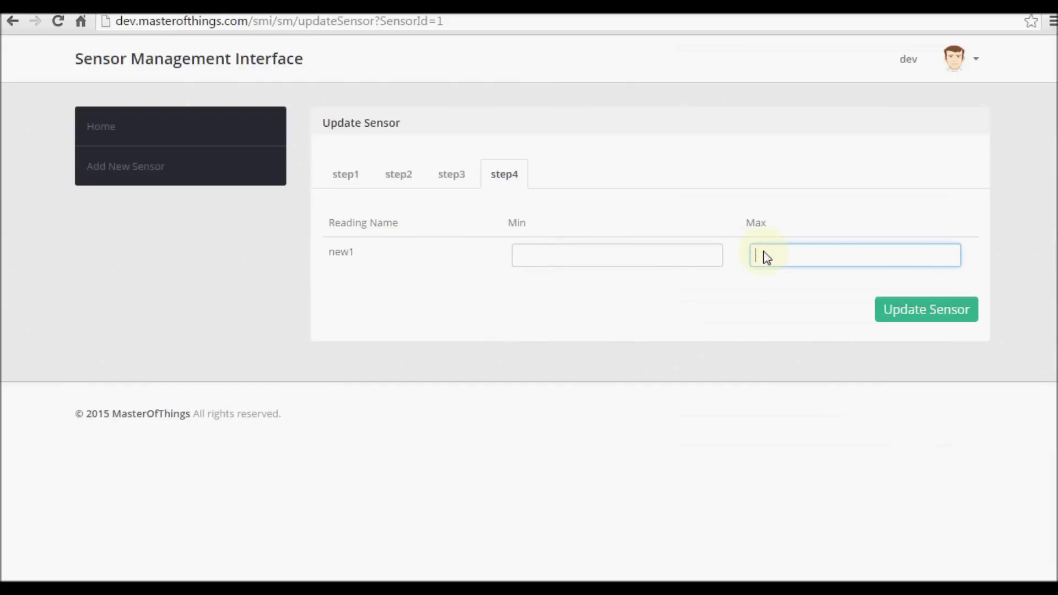
left_click(605, 257)
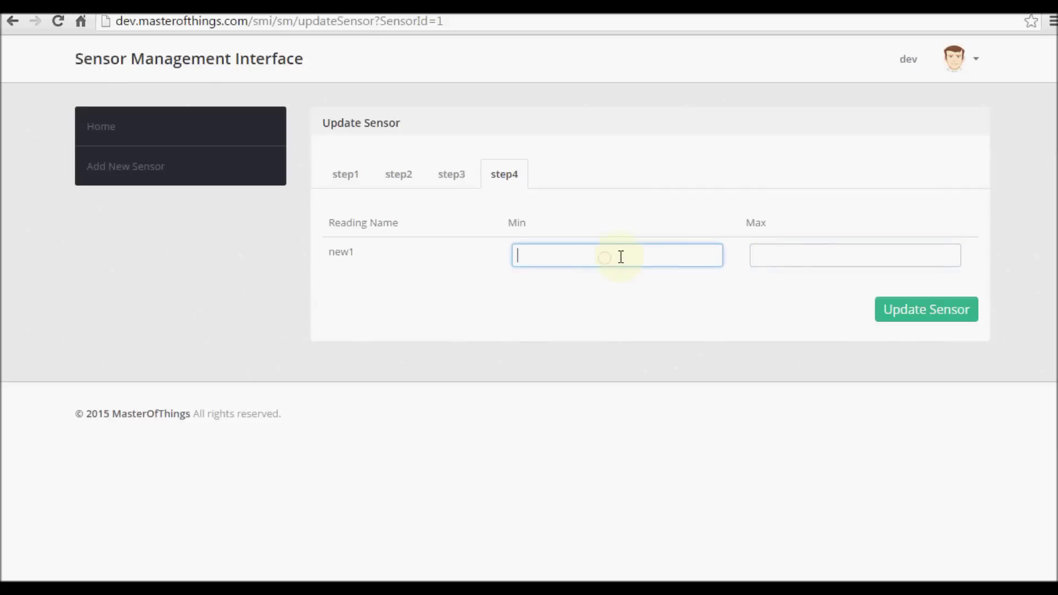